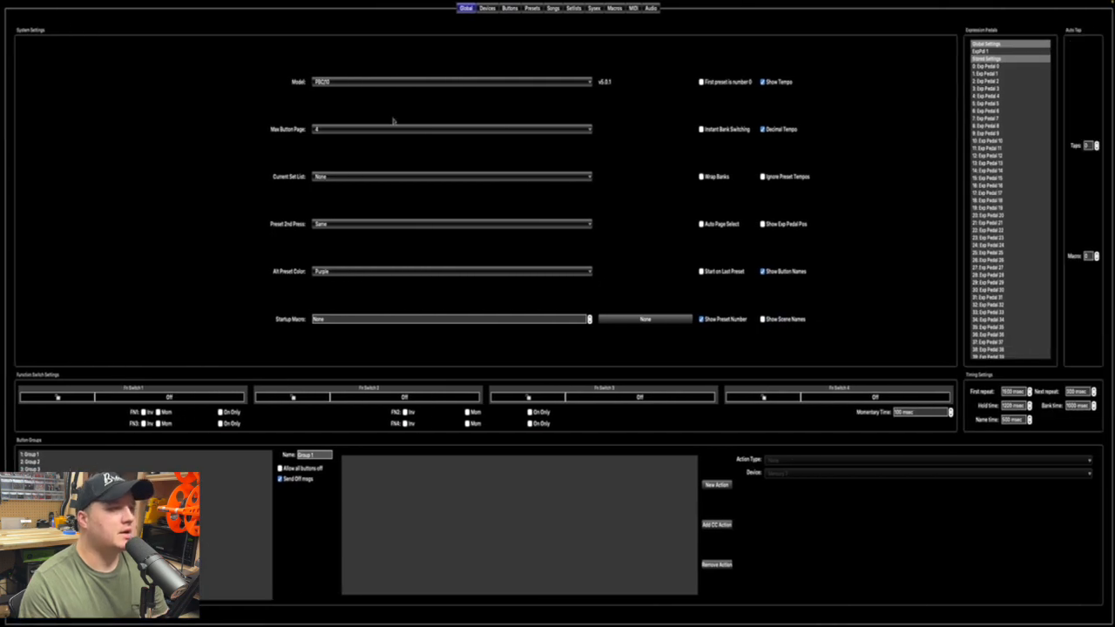
# Step: Look over the device list and the footswitch button layout, ending at the preset settings
pyautogui.click(485, 7)
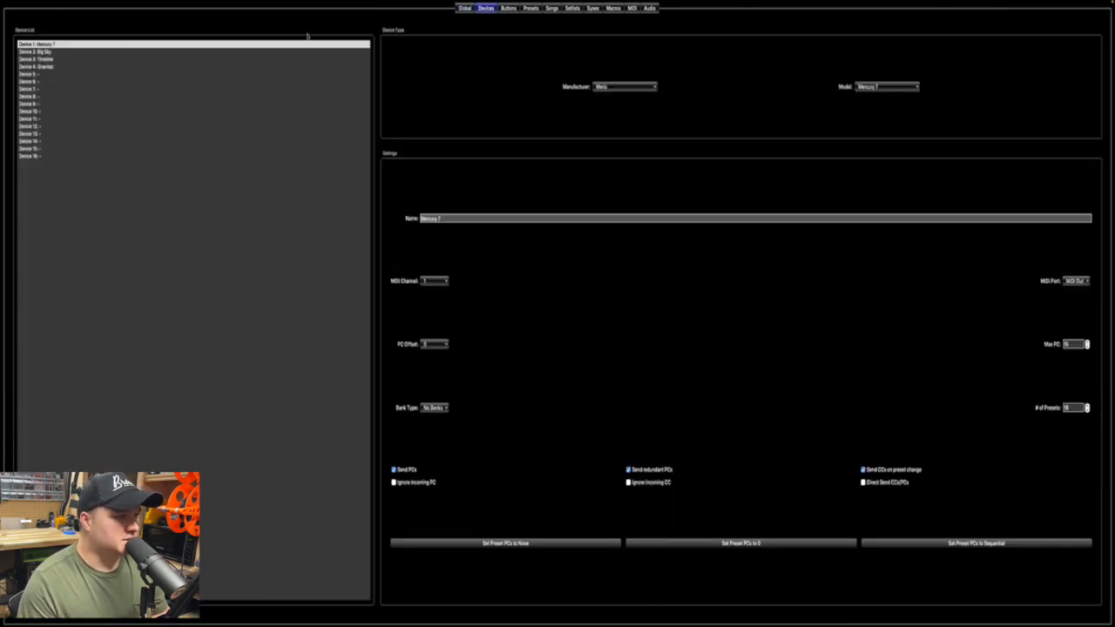
pyautogui.click(509, 8)
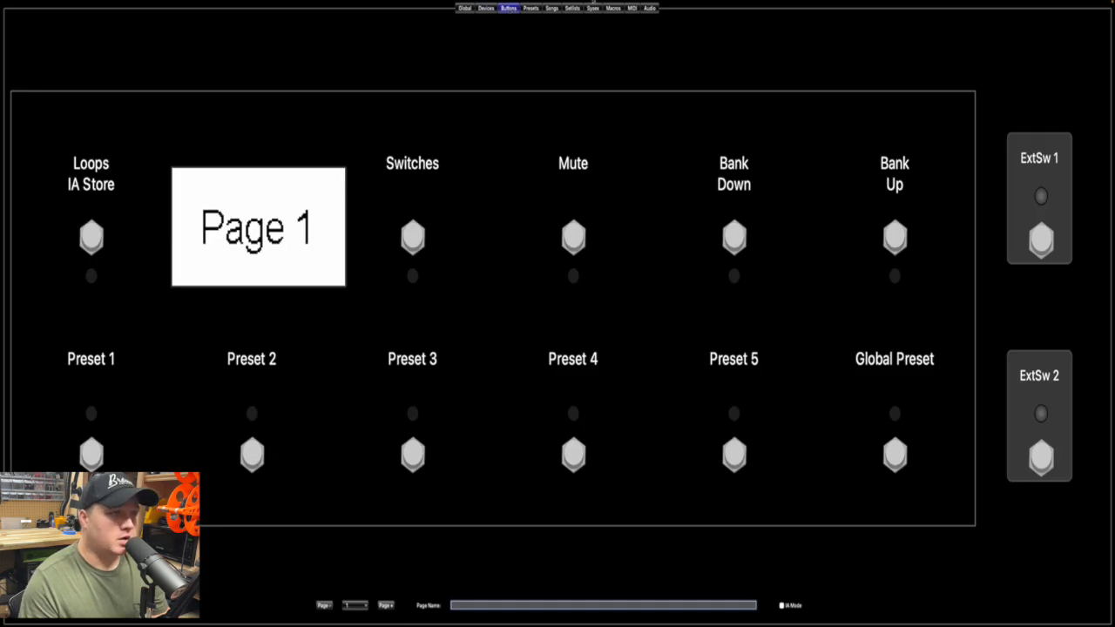
pyautogui.click(531, 8)
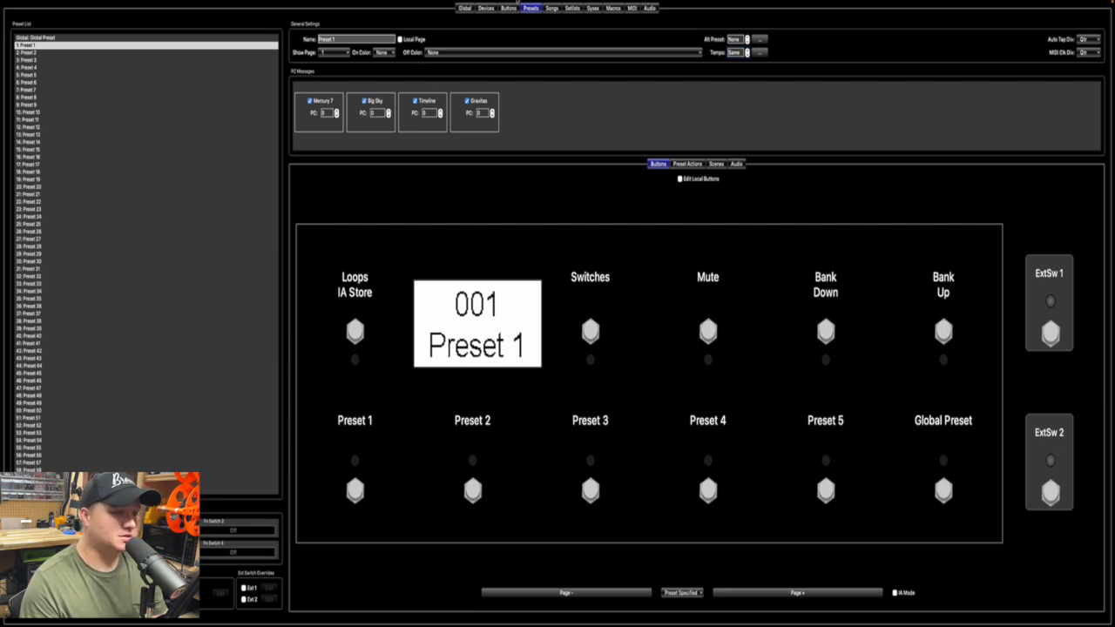
# Step: Try to connect the editor to the device and dismiss the resulting message
pyautogui.moveTo(493, 2)
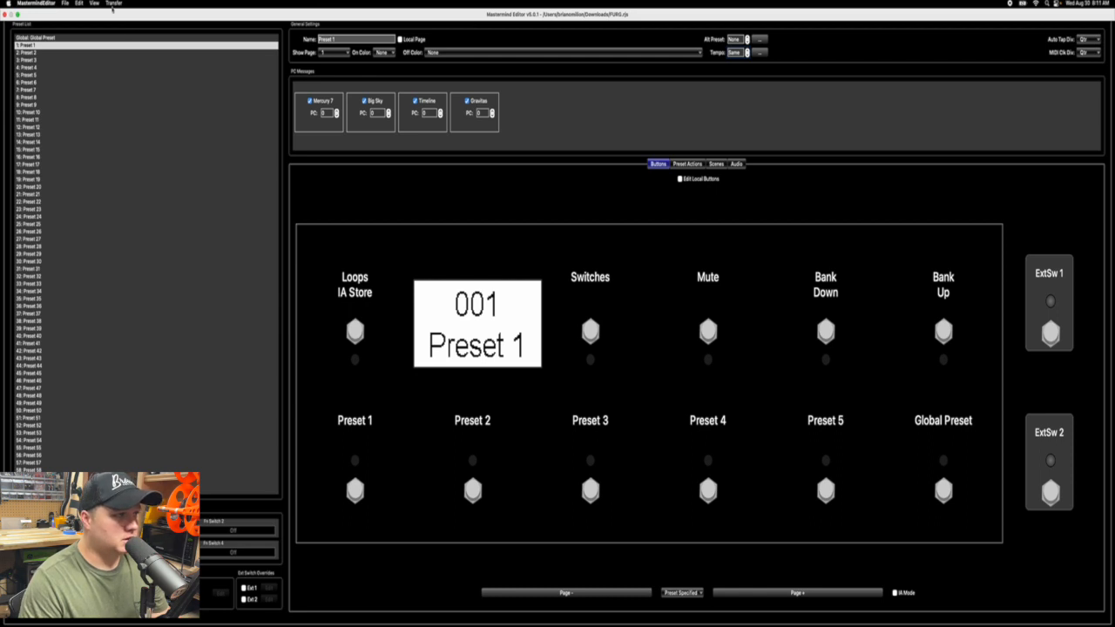
pyautogui.click(114, 4)
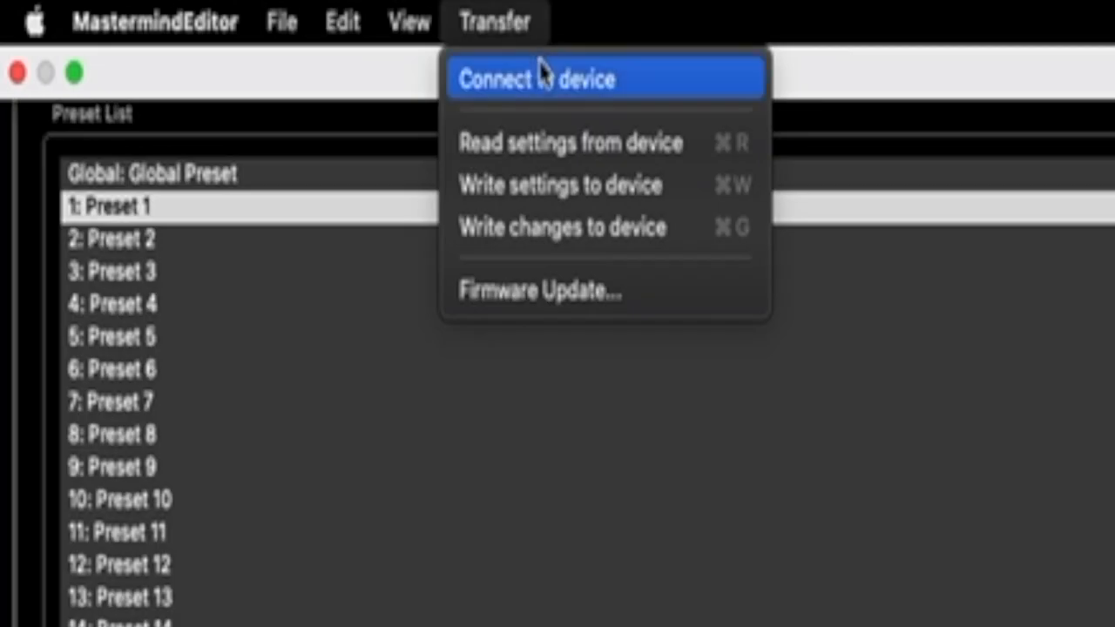
pyautogui.click(123, 15)
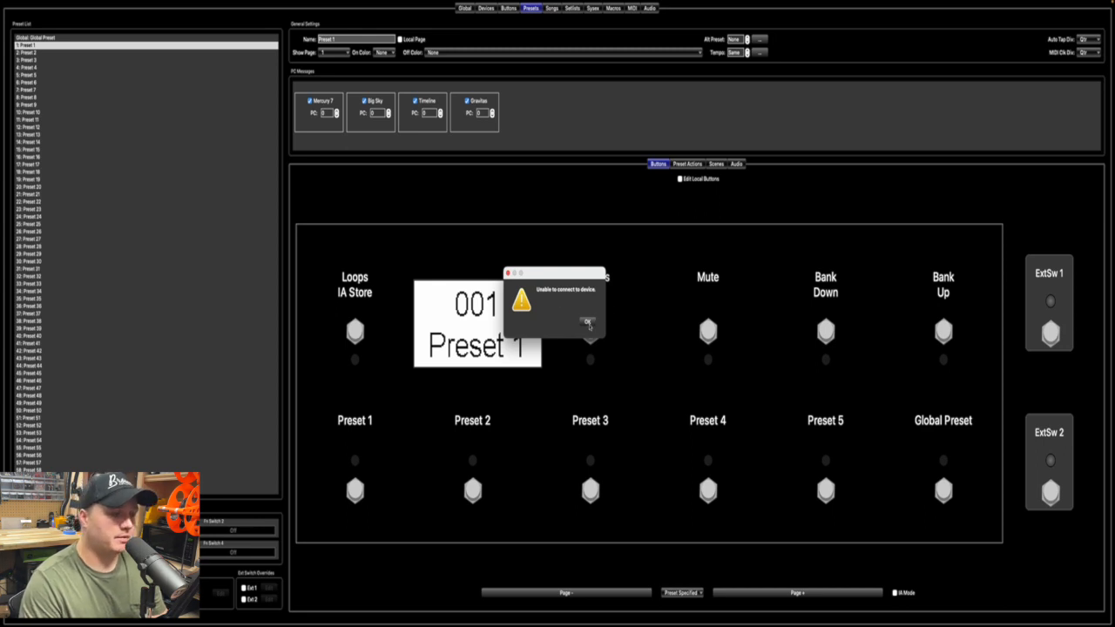
pyautogui.moveTo(578, 3)
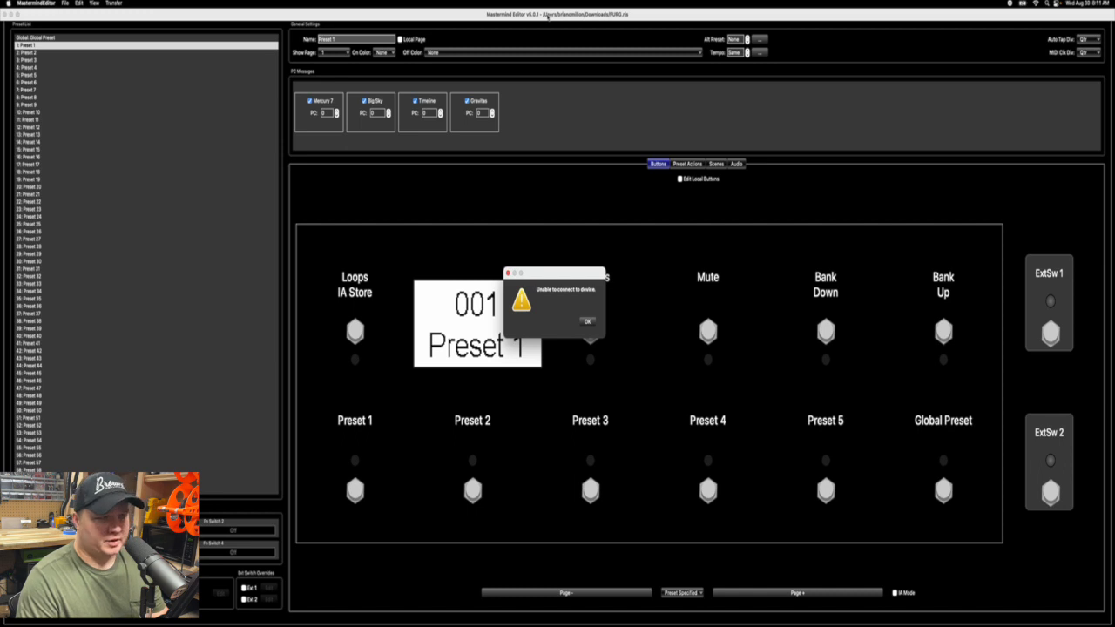
pyautogui.click(587, 322)
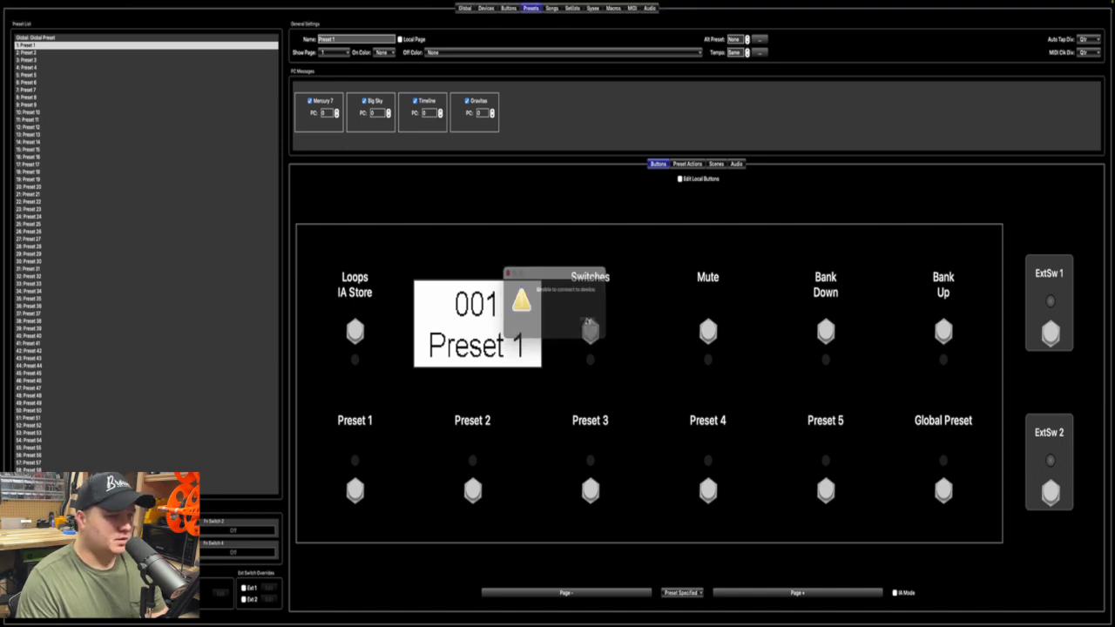
# Step: Try to read the settings from the device and dismiss the resulting message
pyautogui.moveTo(165, 3)
pyautogui.click(113, 3)
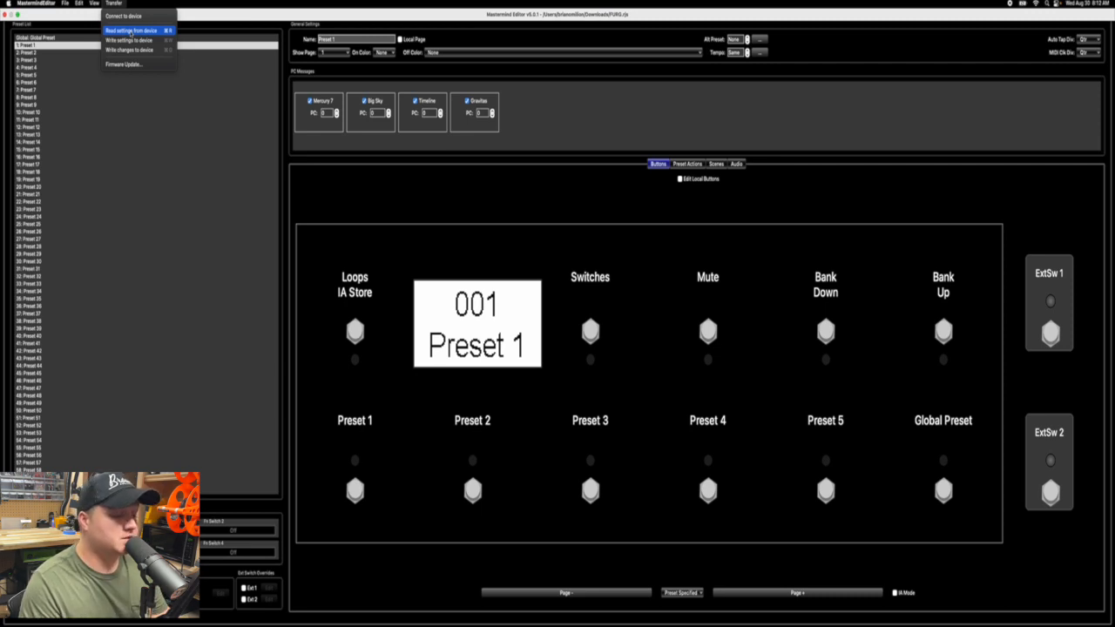
pyautogui.click(131, 32)
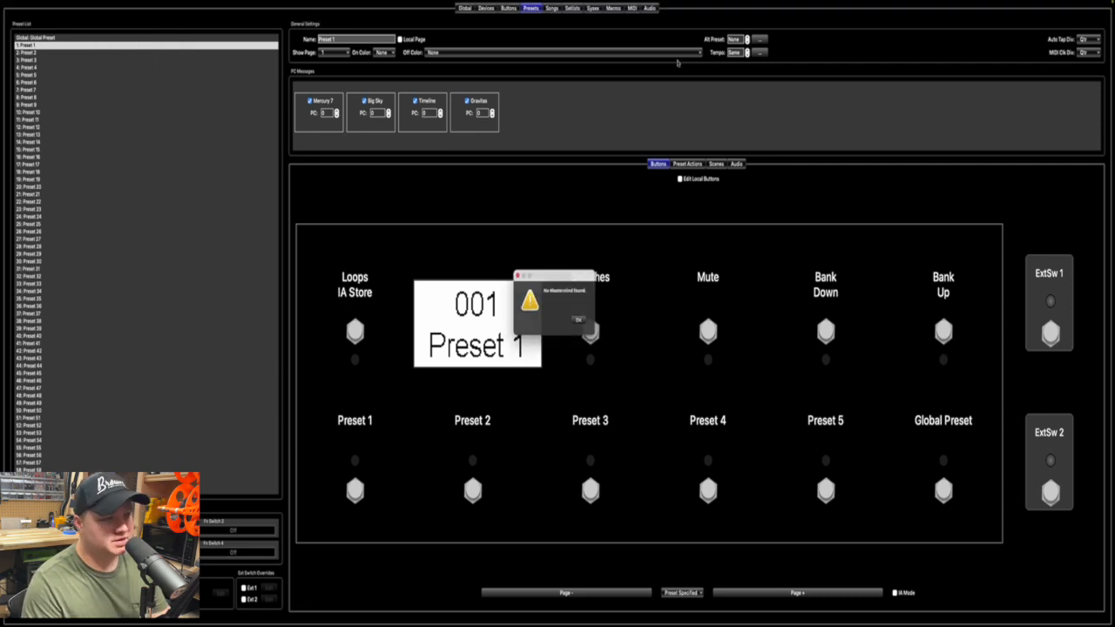
pyautogui.click(580, 322)
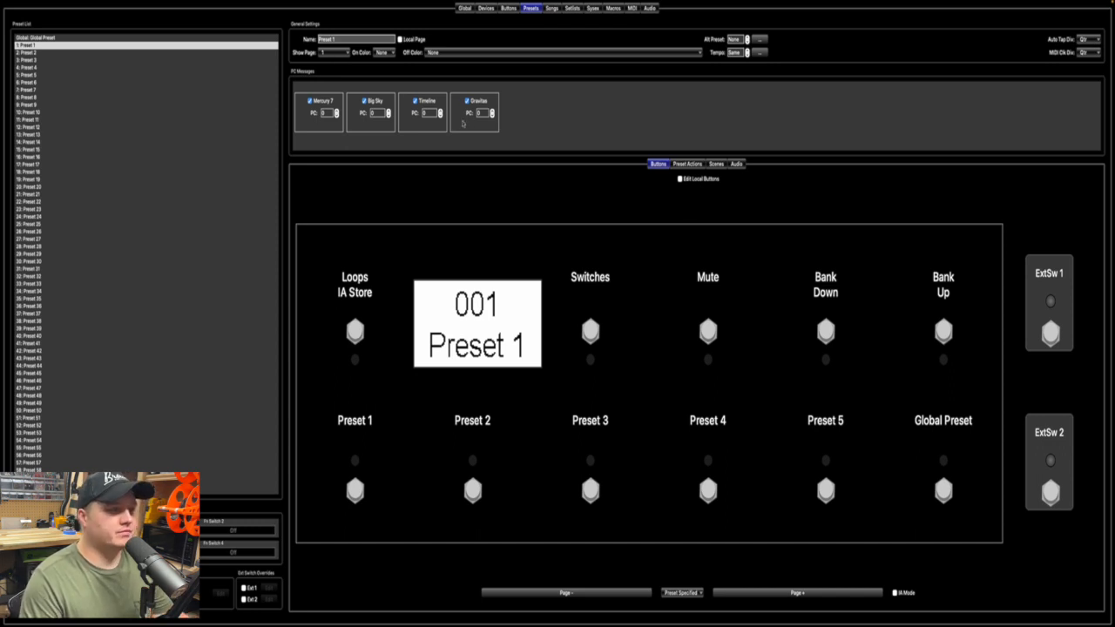
pyautogui.click(65, 3)
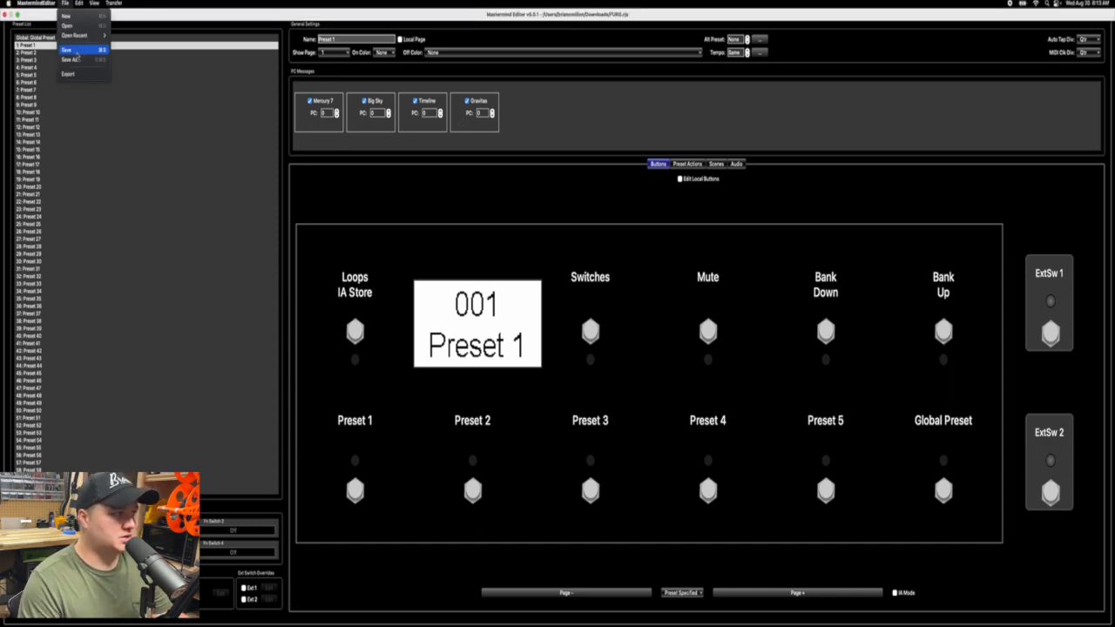
pyautogui.click(476, 19)
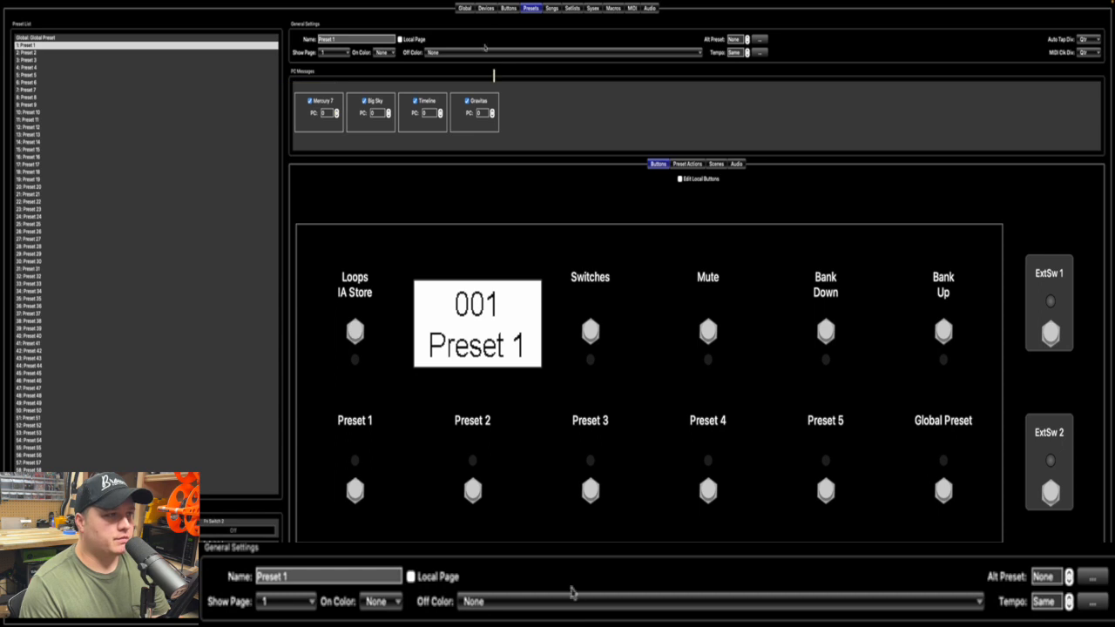
# Step: Rename Preset 1 as "CLEAN" in capital letters
pyautogui.tripleClick(369, 40)
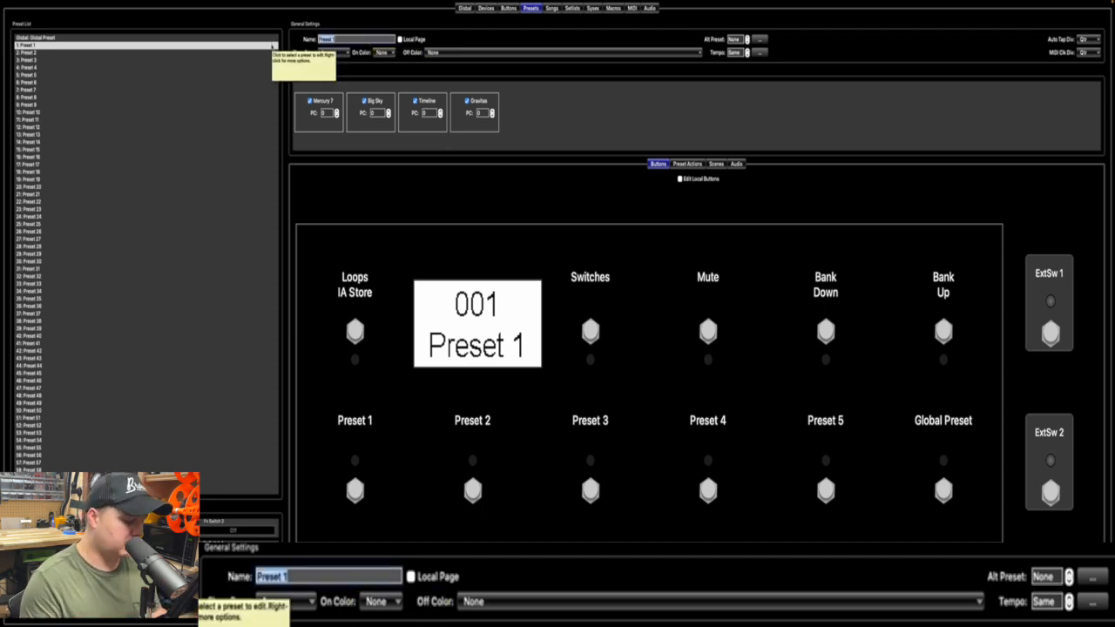
pyautogui.write('clean')
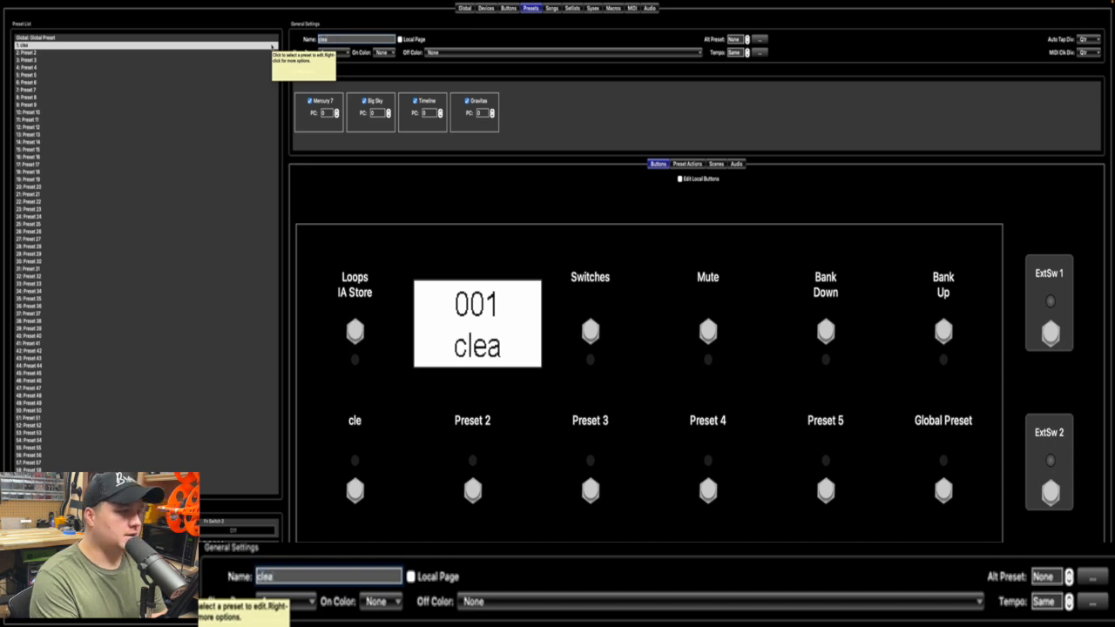
pyautogui.press('BackSpace')
pyautogui.press('BackSpace')
pyautogui.press('BackSpace')
pyautogui.press('BackSpace')
pyautogui.press('BackSpace')
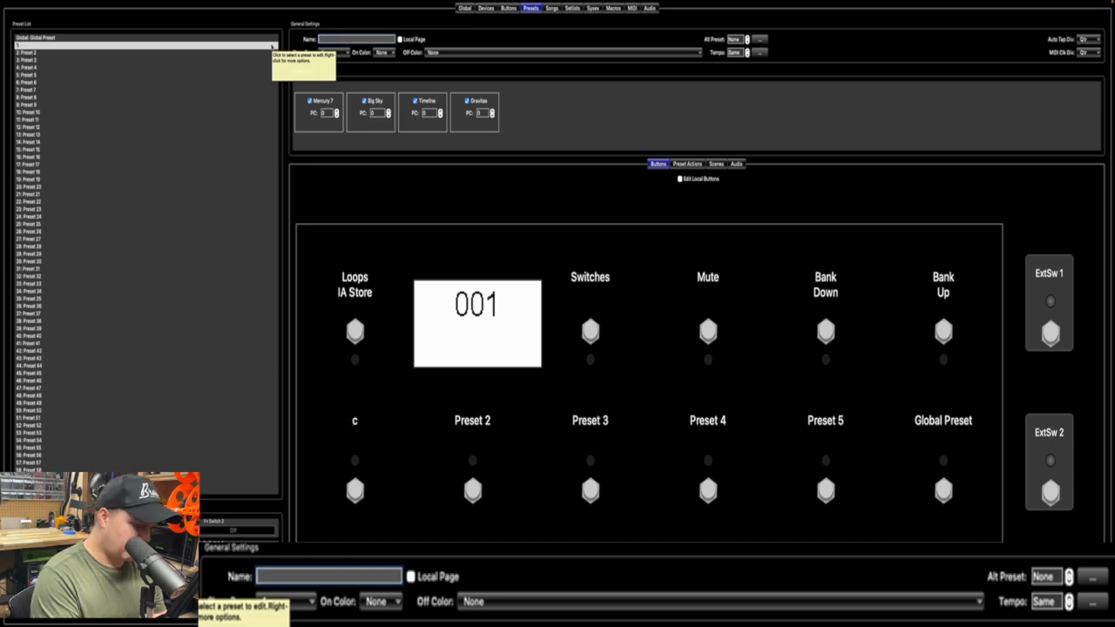
pyautogui.write('CLEAN')
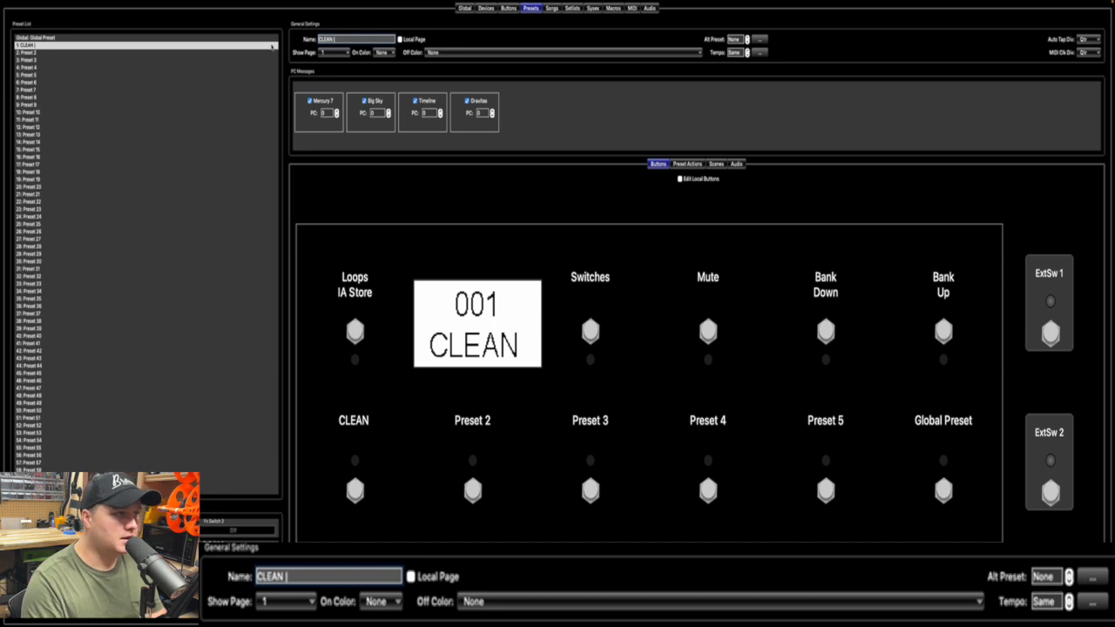
# Step: Append a vertical bar and the song title to the first preset's name, making it "CLEAN | WONDERFUL"
pyautogui.write('|')
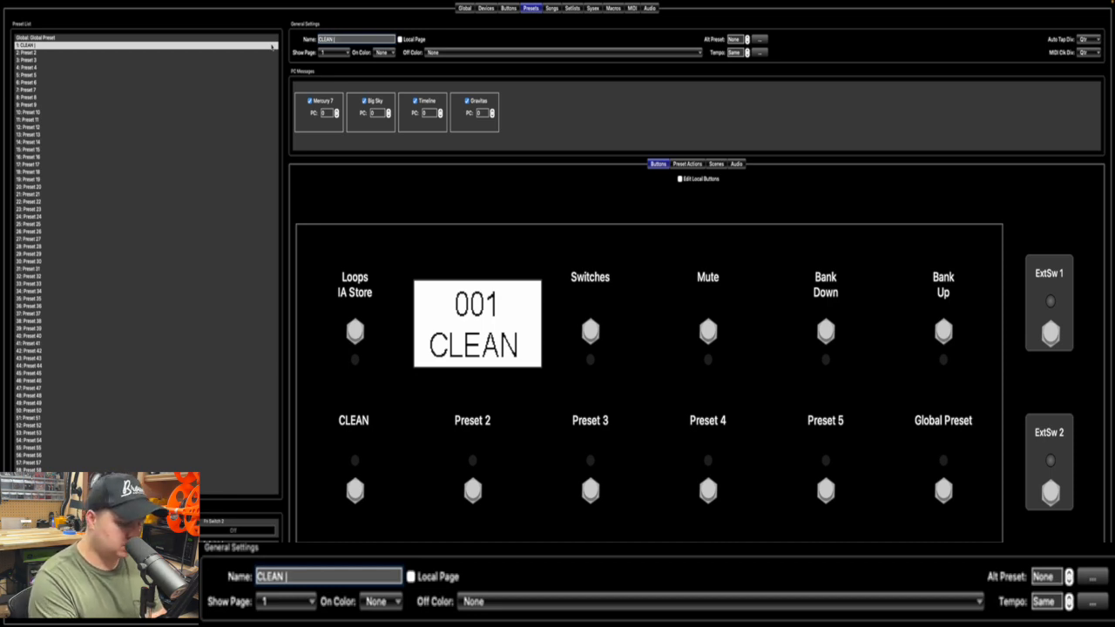
pyautogui.write(' SONG NAME')
pyautogui.press('BackSpace')
pyautogui.press('BackSpace')
pyautogui.press('BackSpace')
pyautogui.press('BackSpace')
pyautogui.press('BackSpace')
pyautogui.press('BackSpace')
pyautogui.press('BackSpace')
pyautogui.press('BackSpace')
pyautogui.press('BackSpace')
pyautogui.press('BackSpace')
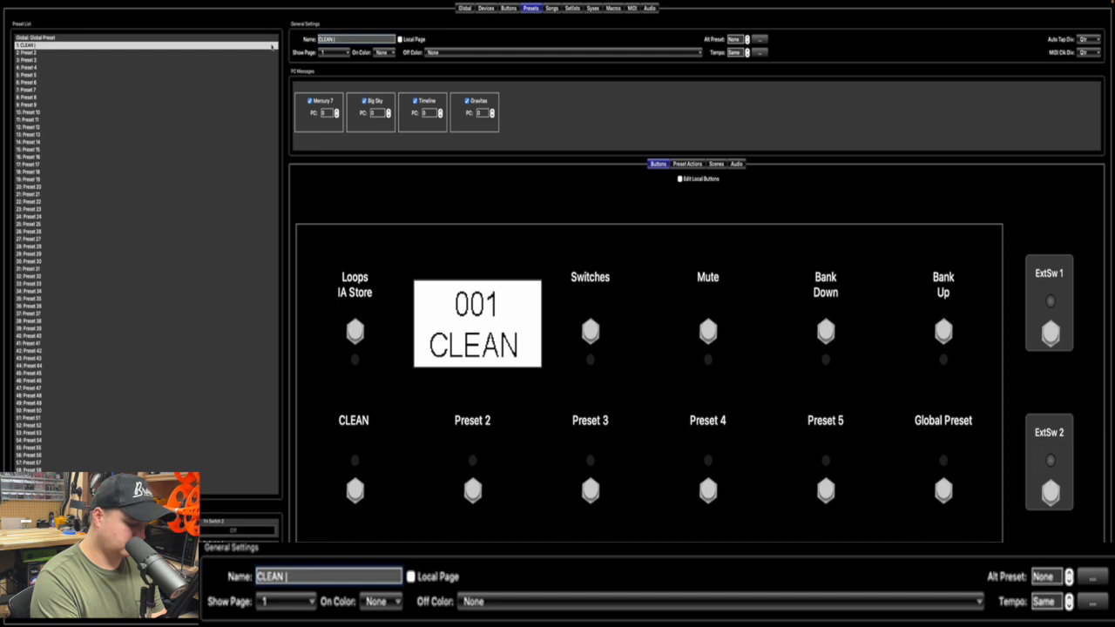
pyautogui.write('W')
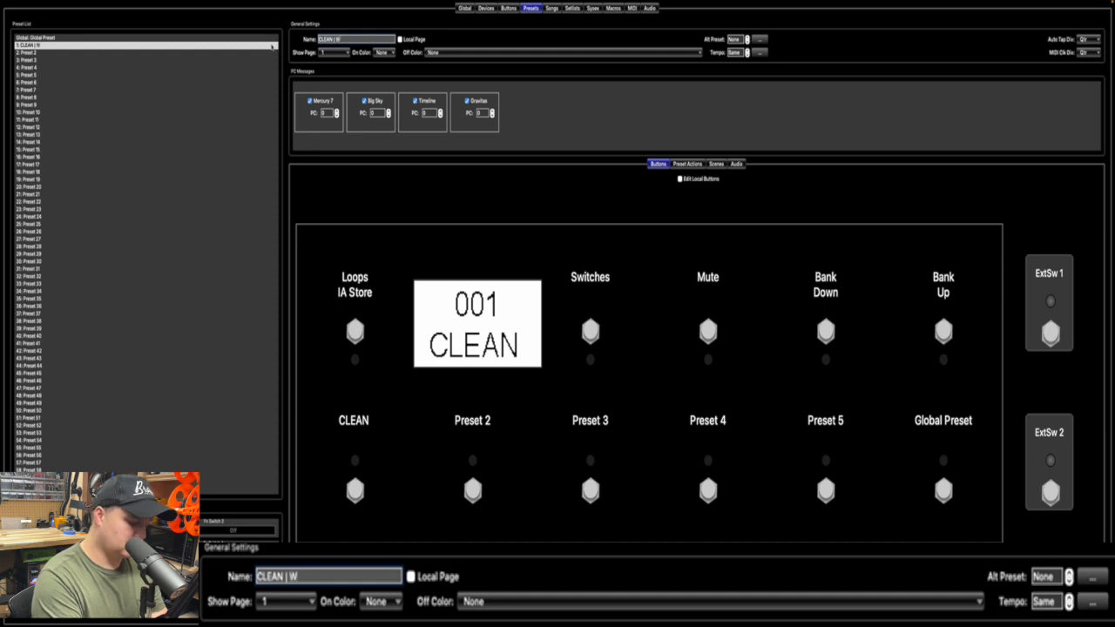
pyautogui.write('ONDERFUL')
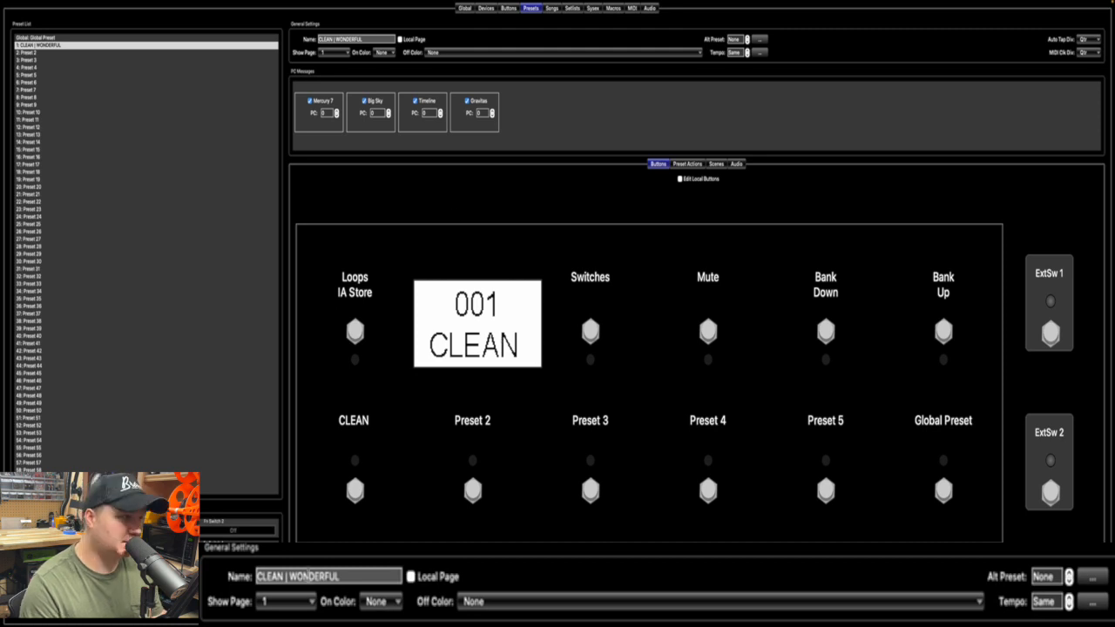
# Step: Test the first preset's name without the vertical bar and its spacing, then restore it as "CLEAN | WONDERFUL"
pyautogui.click(288, 577)
pyautogui.press('BackSpace')
pyautogui.press('BackSpace')
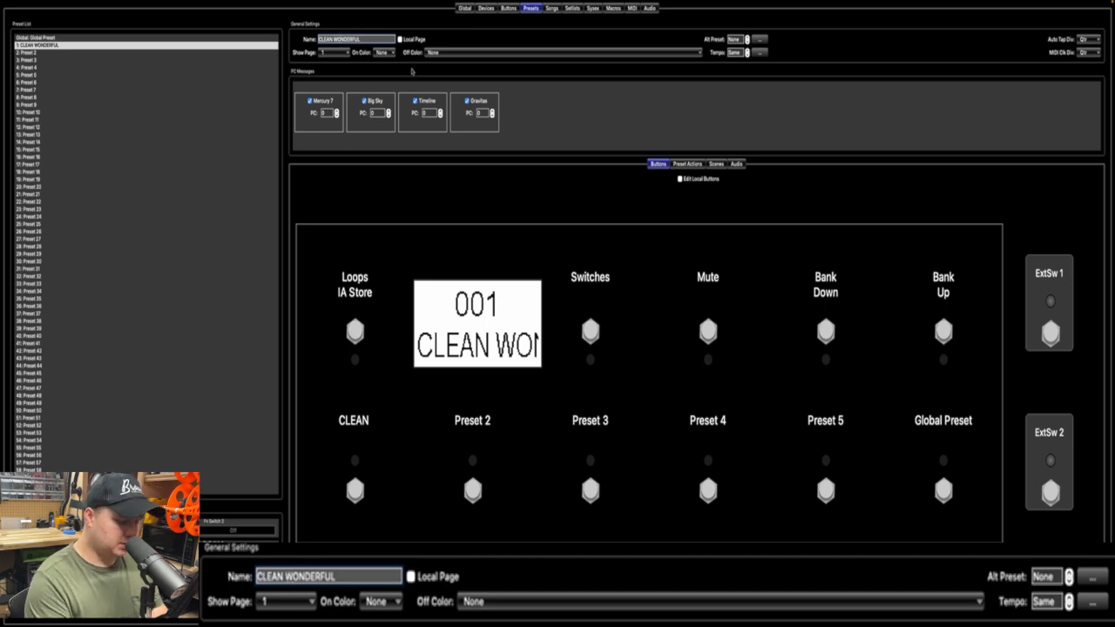
pyautogui.write('|')
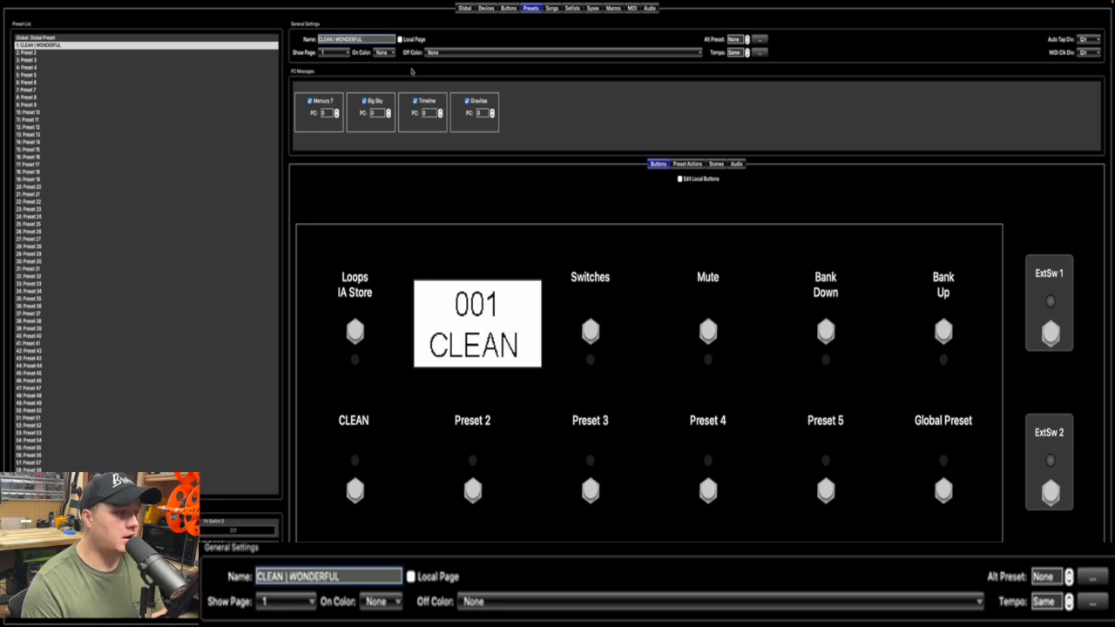
pyautogui.press('BackSpace')
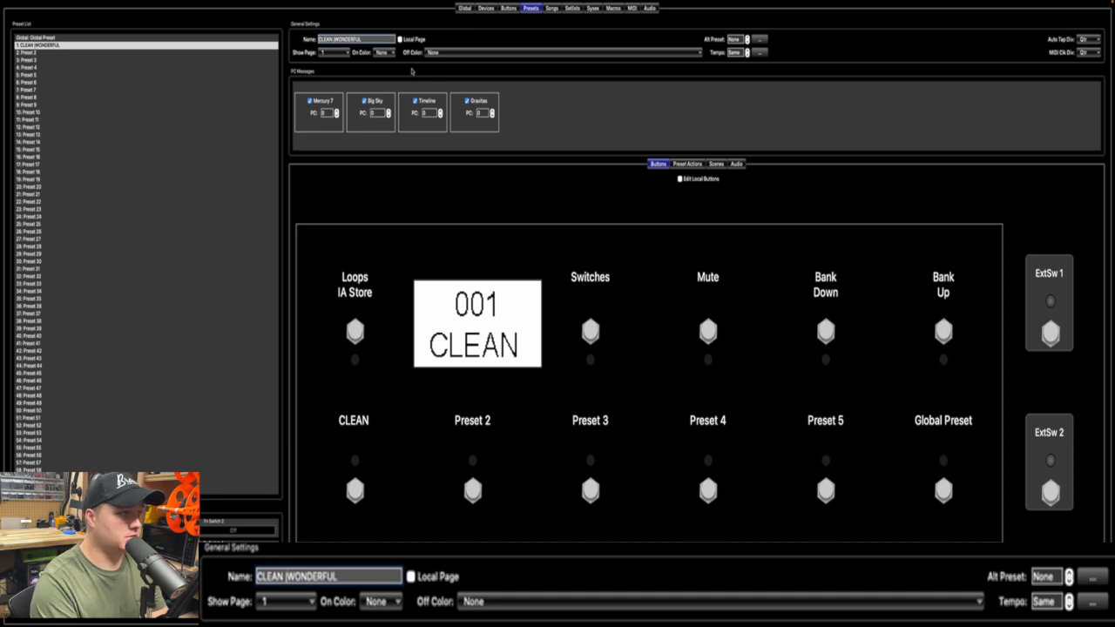
pyautogui.press('BackSpace')
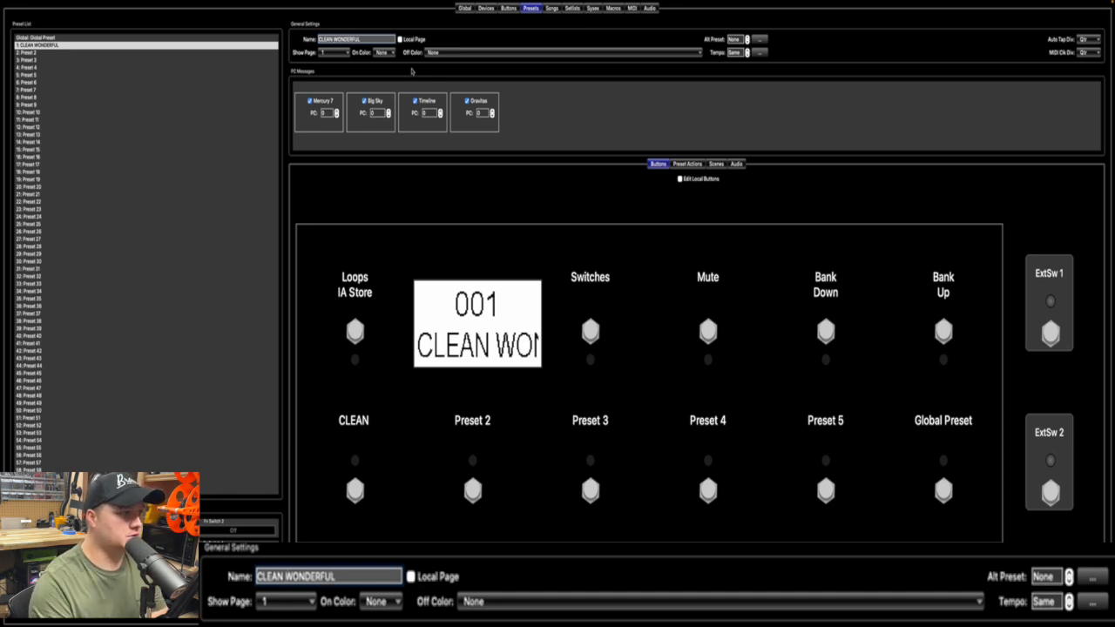
pyautogui.write('|')
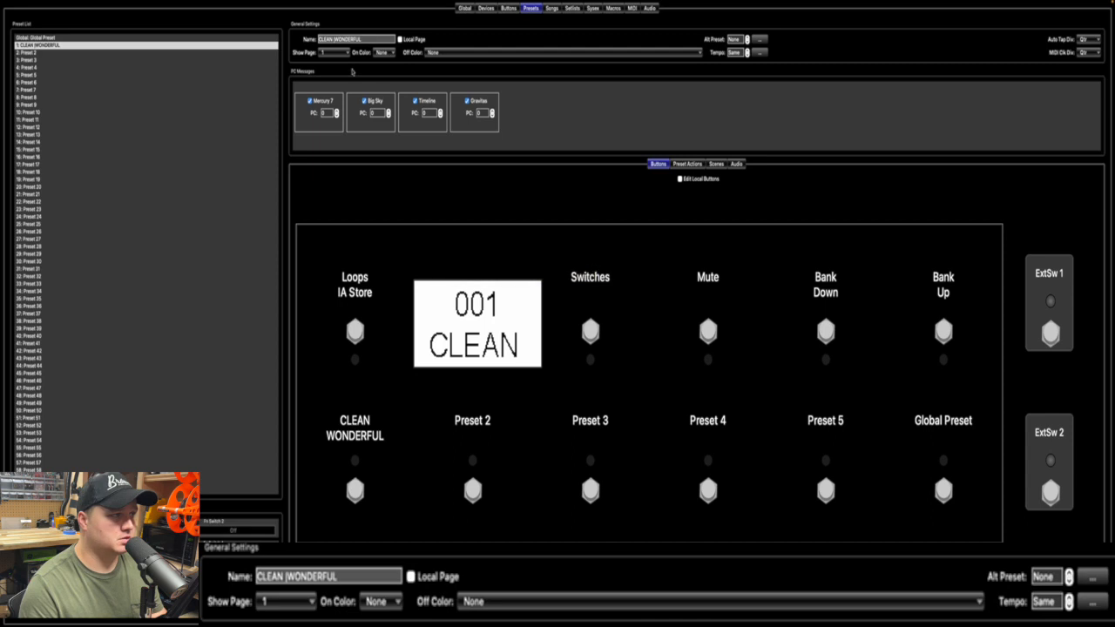
pyautogui.click(288, 577)
pyautogui.write('|')
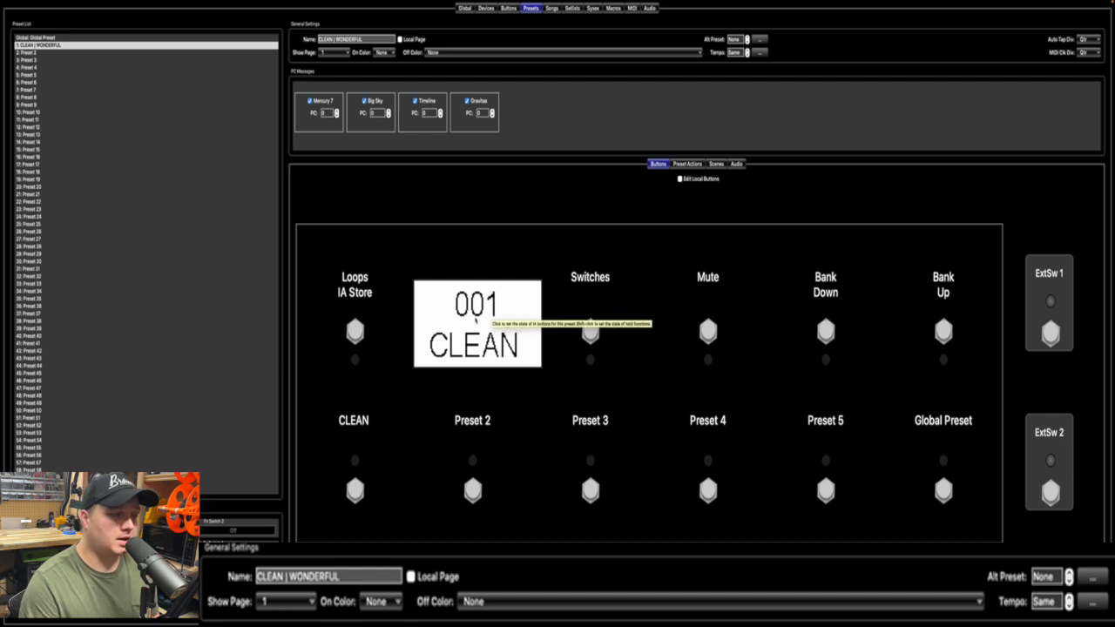
# Step: Copy "| WONDERFUL" from the first preset's name and rename Preset 2 as "DRIVE | WONDERFUL"
pyautogui.moveTo(362, 41); pyautogui.dragTo(334, 54)
pyautogui.hotkey('ctrl', 'c')
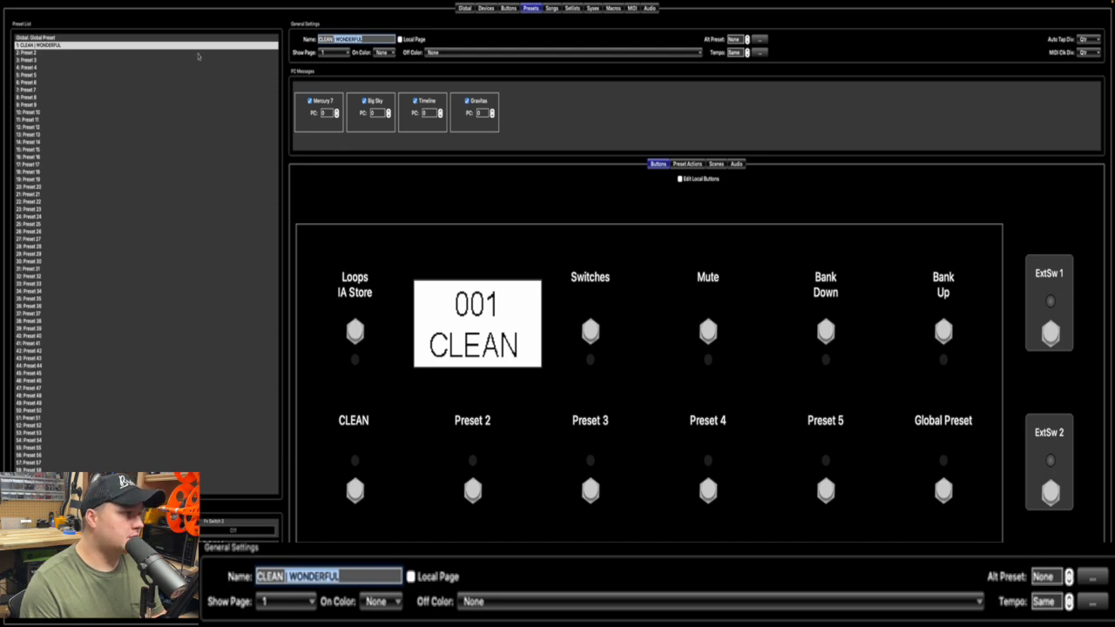
pyautogui.click(117, 53)
pyautogui.write('DRIVE')
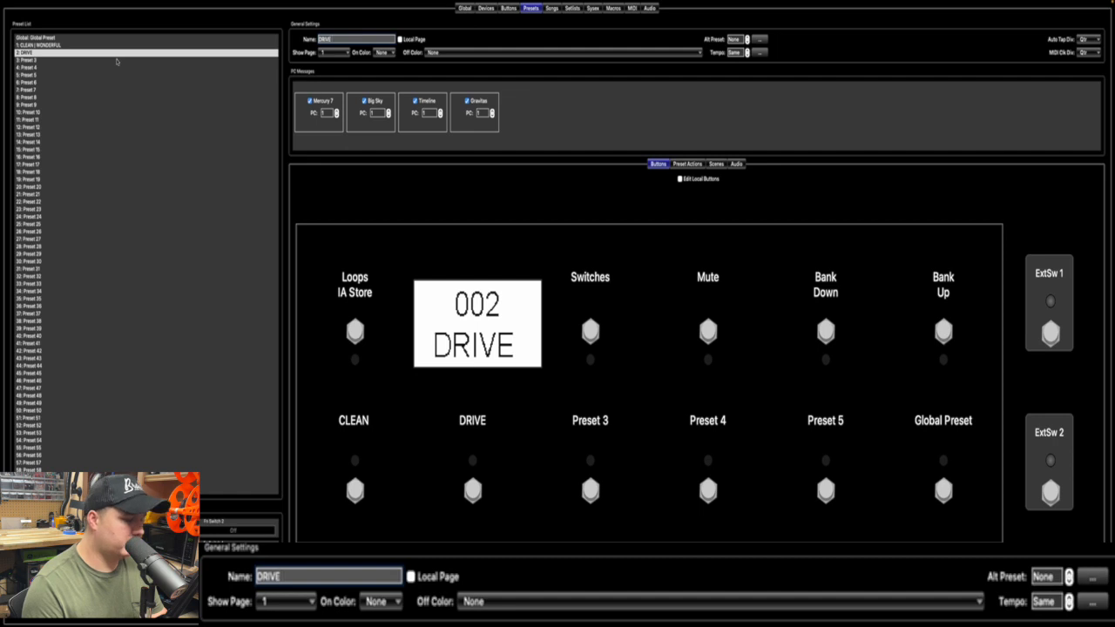
pyautogui.hotkey('ctrl', 'v')
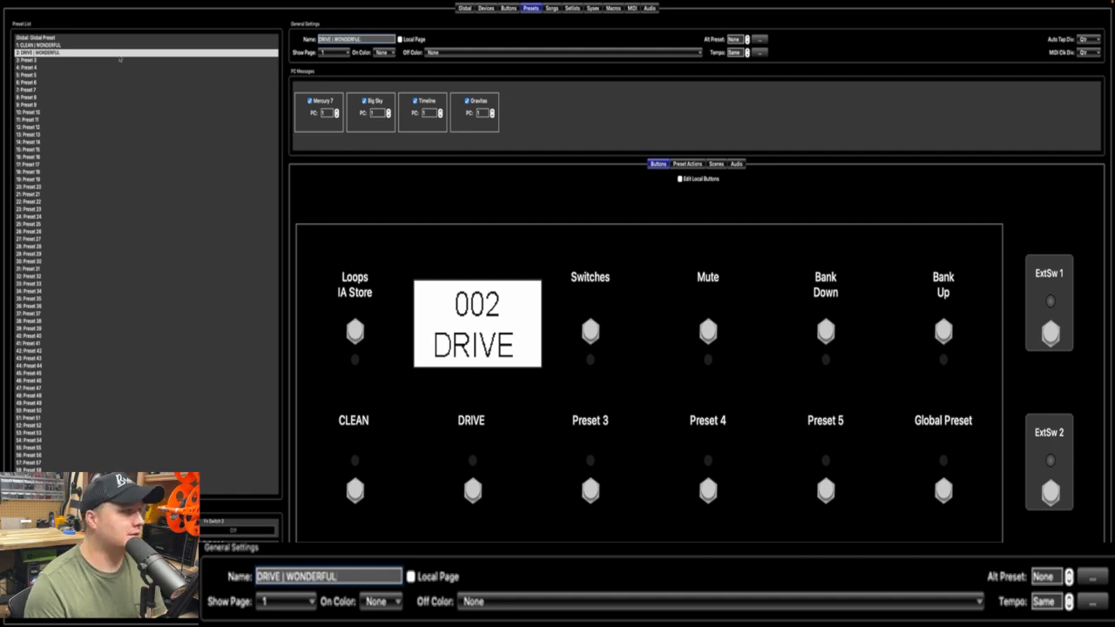
# Step: Rename Preset 3 as "SOLO | WONDERFUL"
pyautogui.click(128, 61)
pyautogui.moveTo(336, 40); pyautogui.dragTo(210, 41)
pyautogui.write('SOLO')
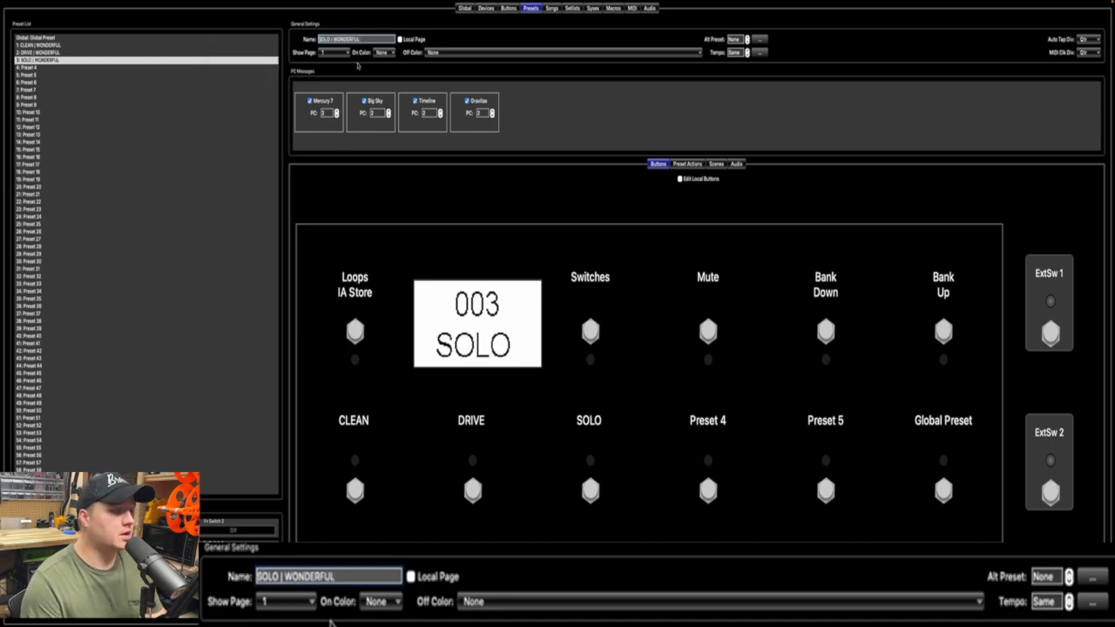
# Step: Show the loops page of the CLEAN preset, test toggling several loops, and leave only Loop 1 switched on
pyautogui.click(249, 45)
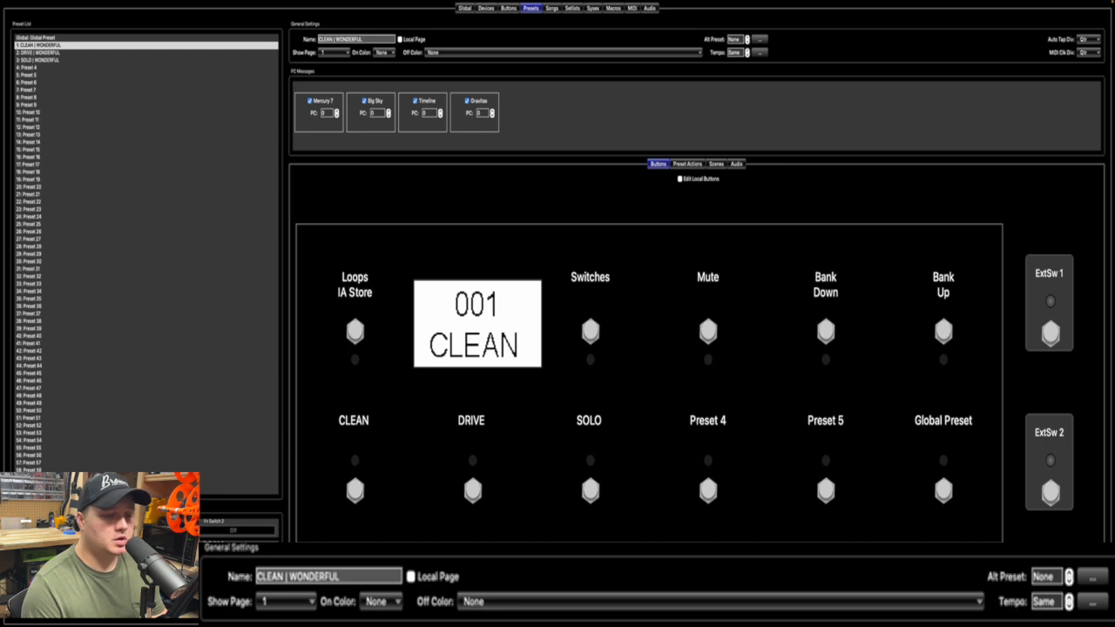
pyautogui.click(354, 332)
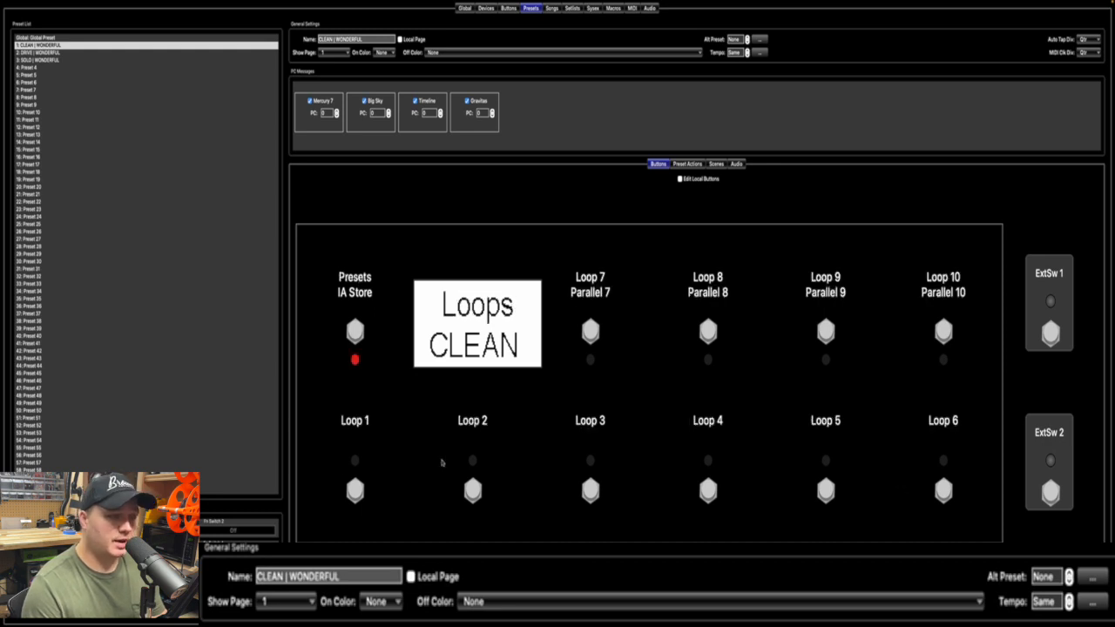
pyautogui.click(354, 491)
pyautogui.click(355, 491)
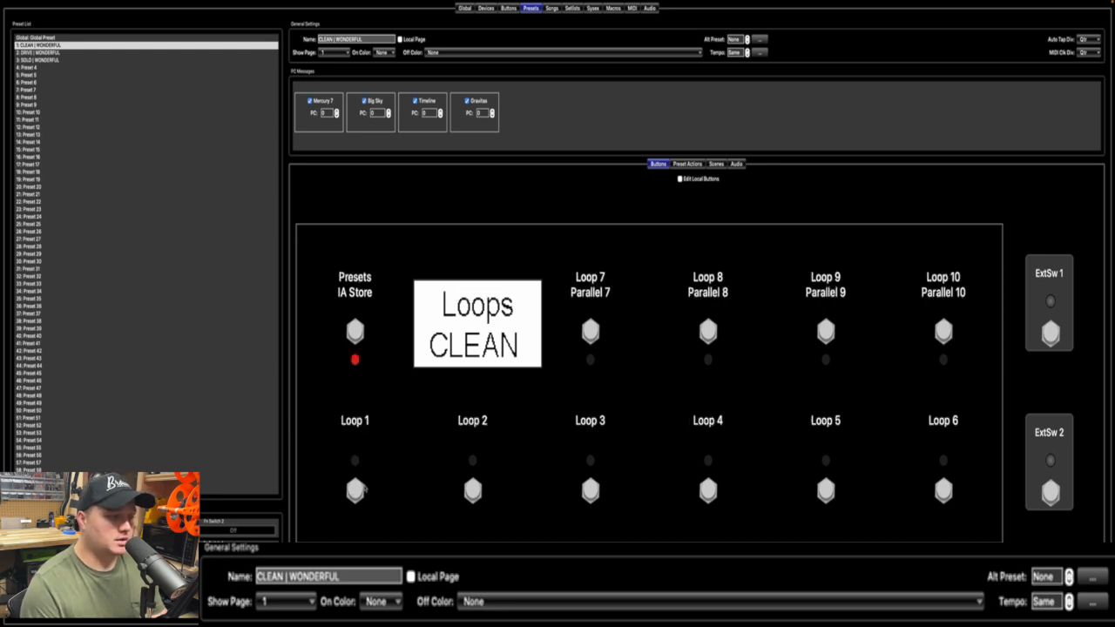
pyautogui.click(479, 486)
pyautogui.click(478, 486)
pyautogui.click(609, 495)
pyautogui.click(357, 504)
pyautogui.click(707, 330)
pyautogui.click(702, 339)
pyautogui.click(579, 505)
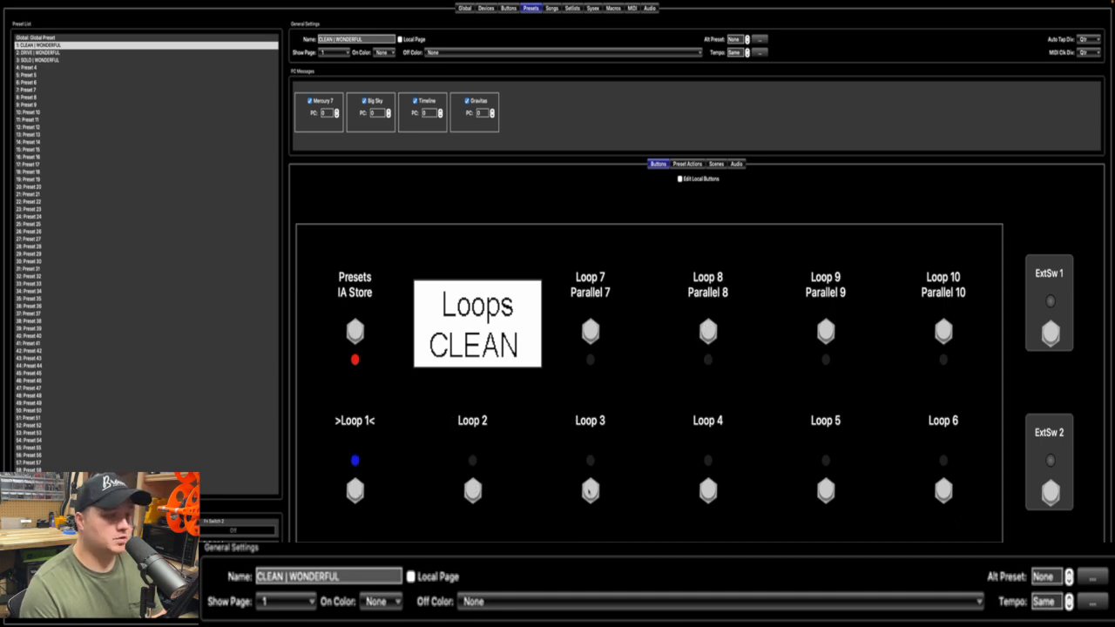
# Step: Switch off Loop 1 in the CLEAN preset and return its button layout to the first page
pyautogui.click(355, 488)
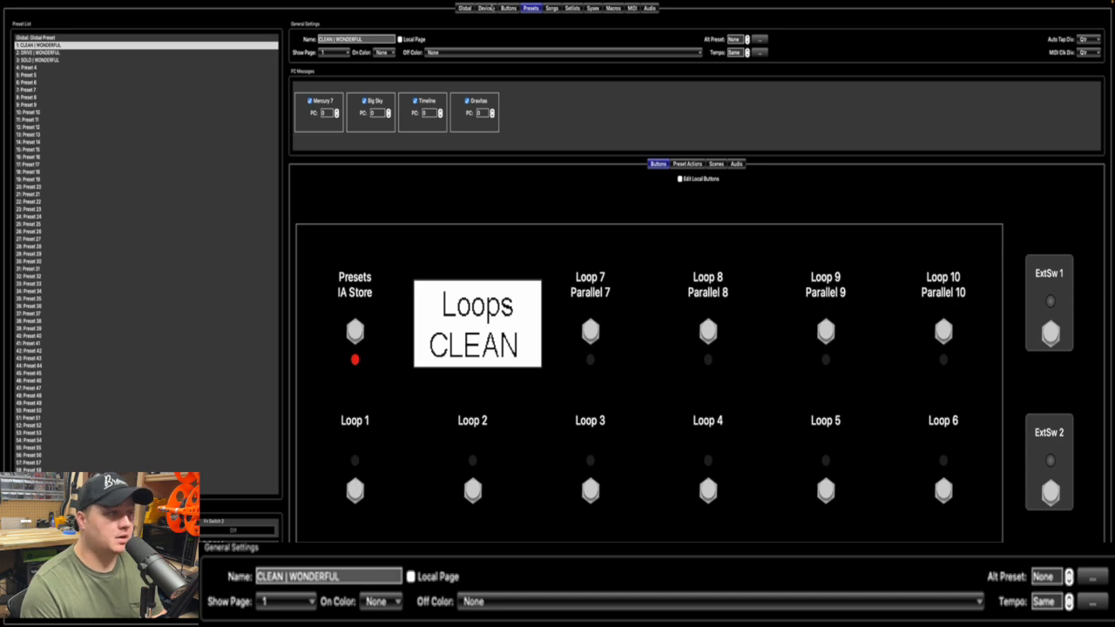
pyautogui.click(486, 8)
pyautogui.click(531, 9)
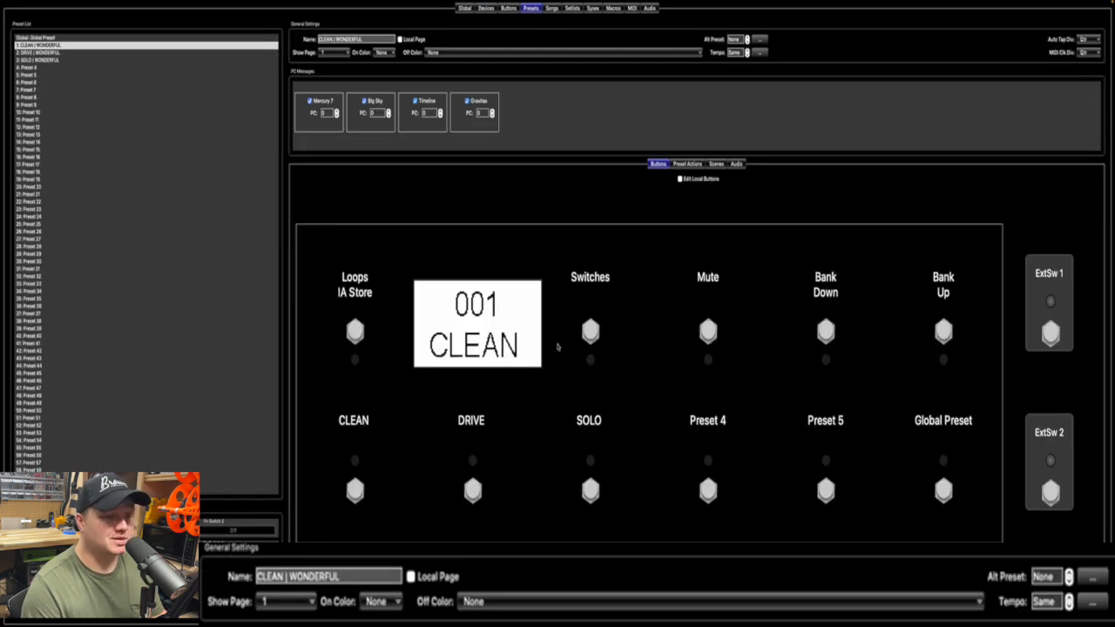
# Step: Select the DRIVE preset, and check the general button layout by switching Page 1 to the loops page and back
pyautogui.click(174, 54)
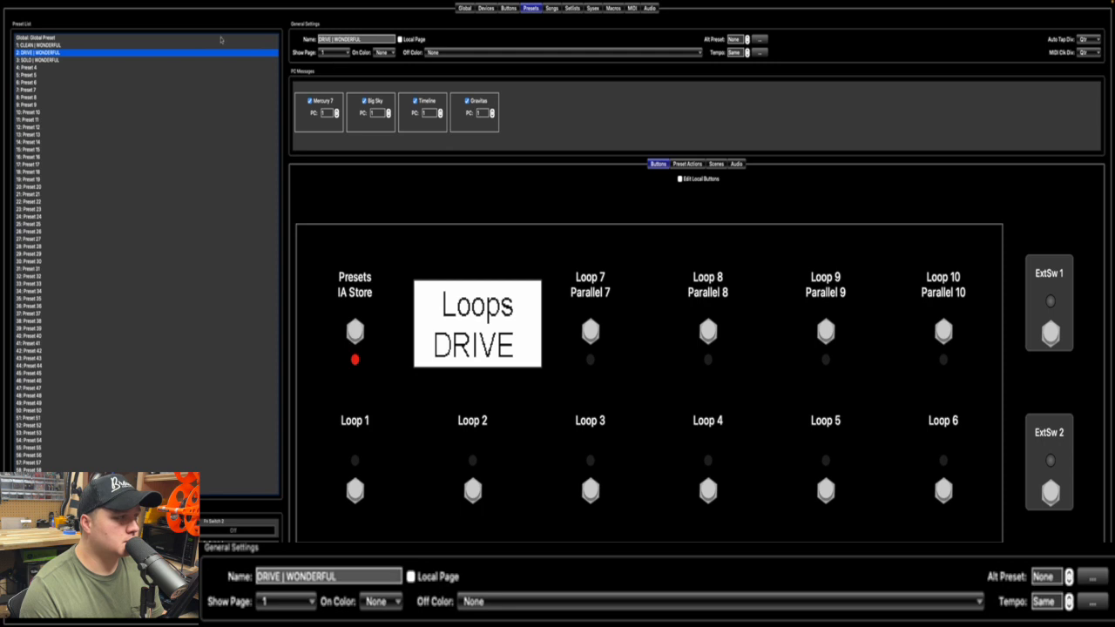
pyautogui.click(527, 366)
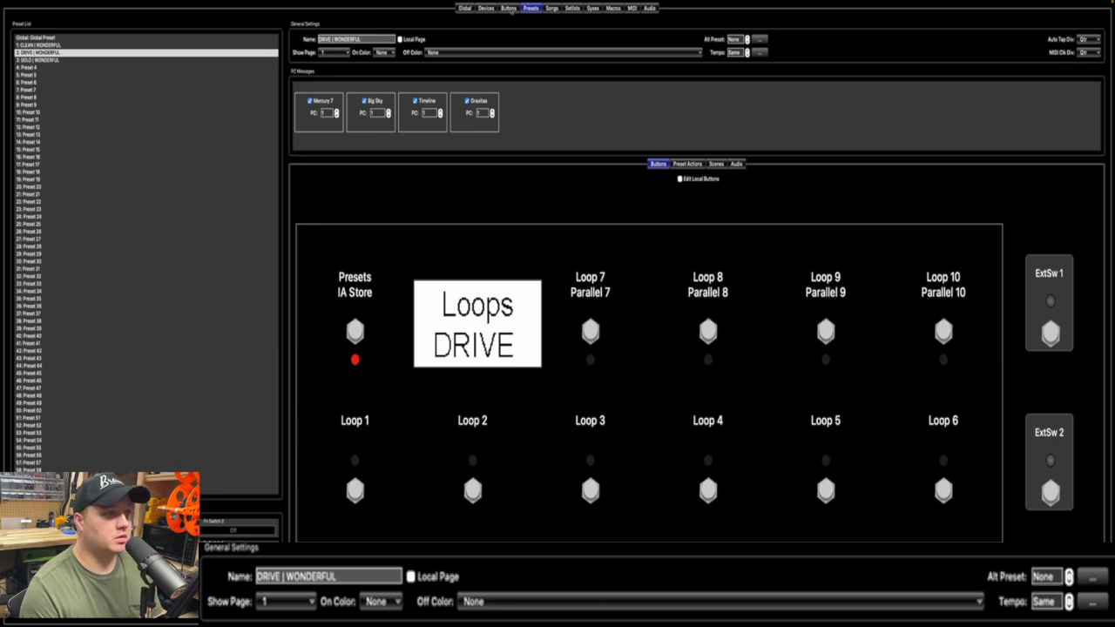
pyautogui.click(509, 7)
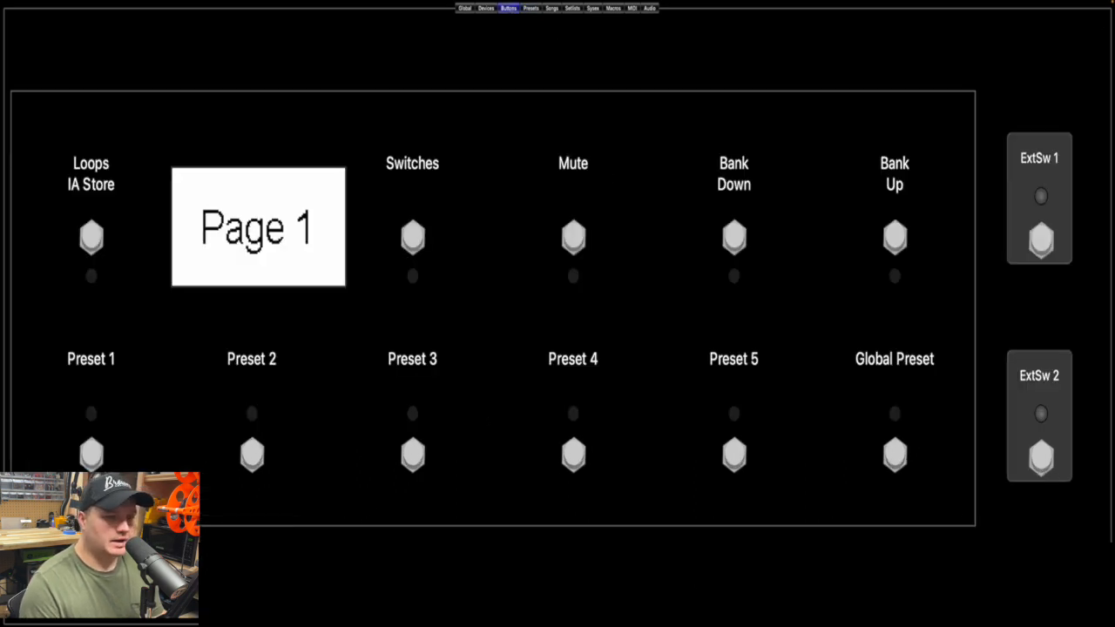
pyautogui.click(92, 237)
pyautogui.click(91, 237)
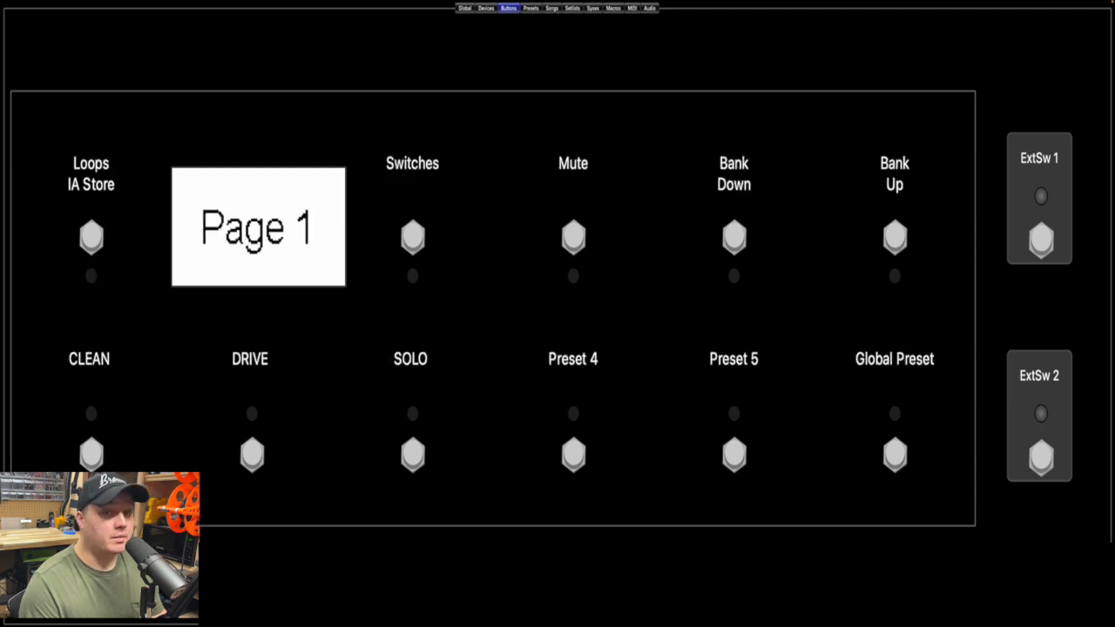
pyautogui.click(533, 8)
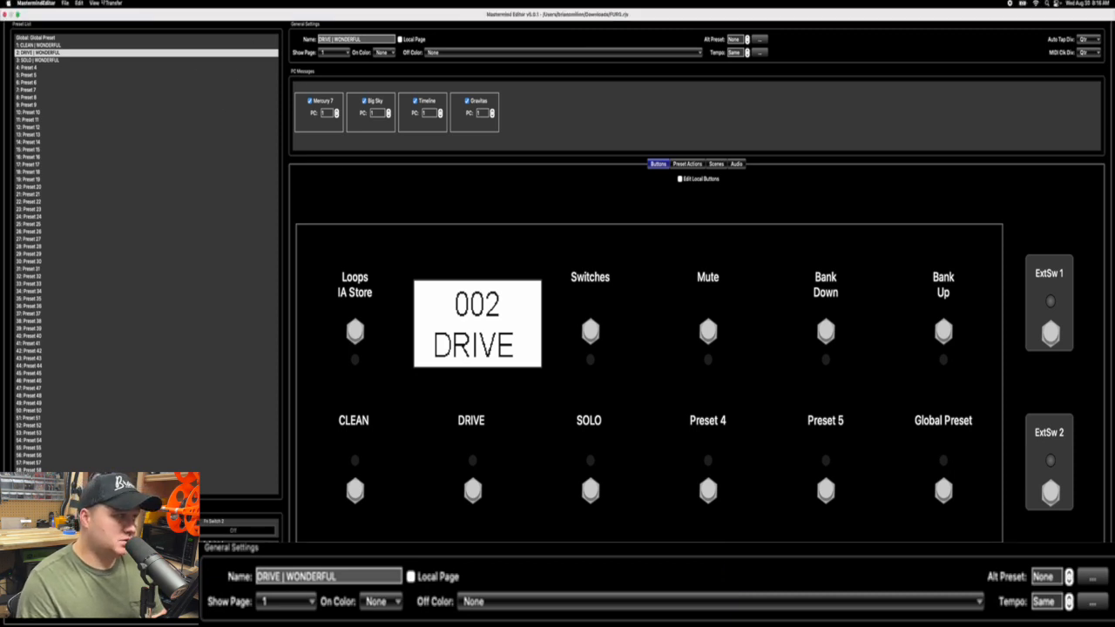
# Step: Review the commands for connecting to the device and transferring settings without running any of them
pyautogui.click(113, 2)
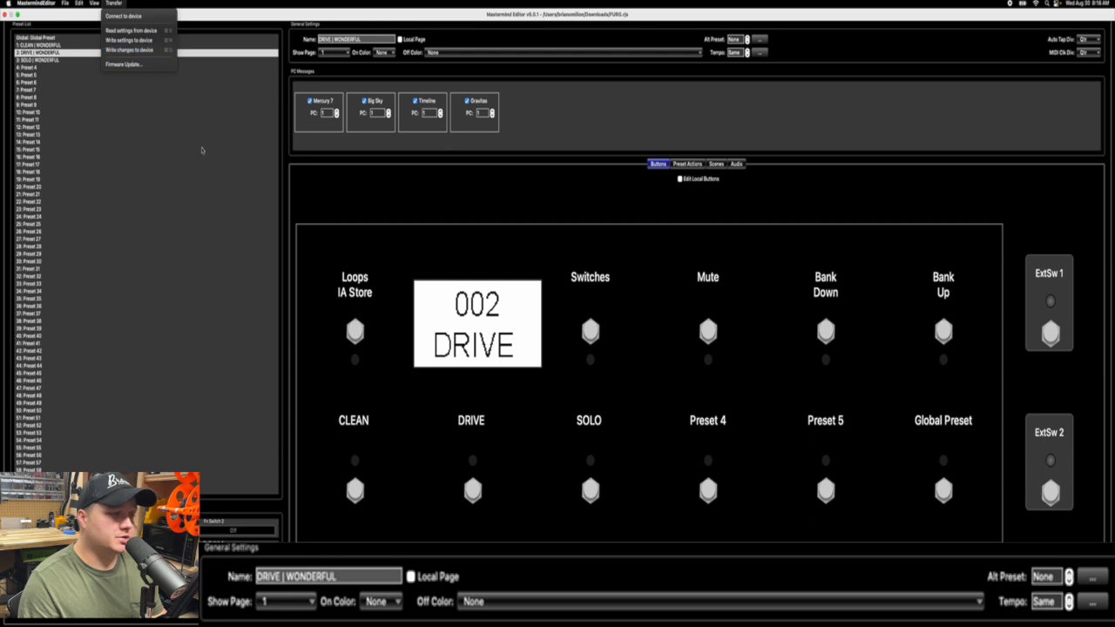
pyautogui.click(249, 187)
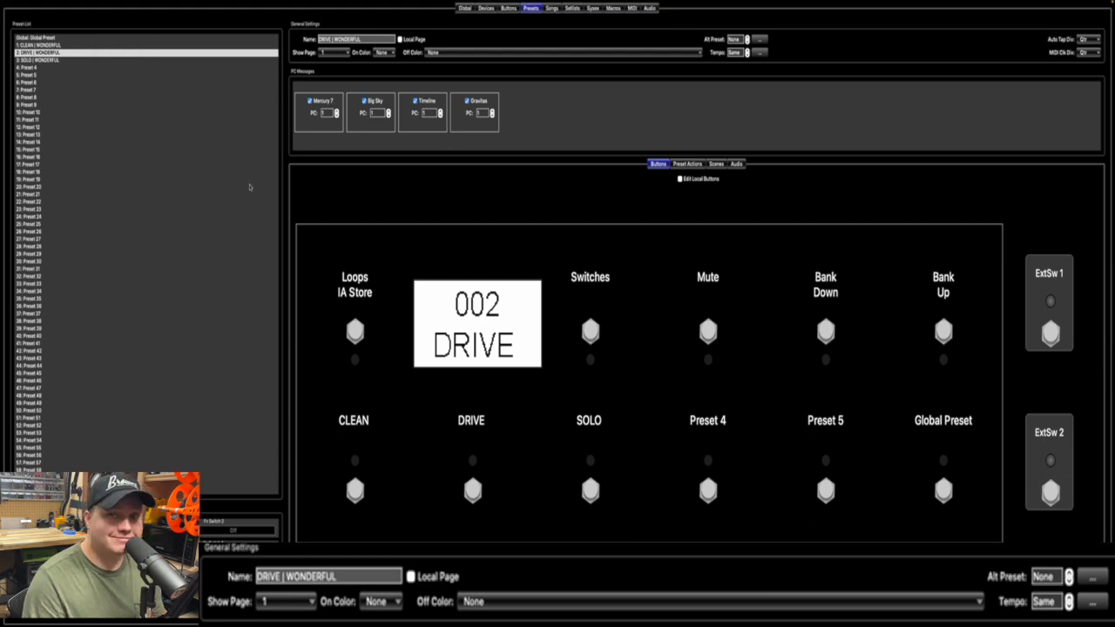